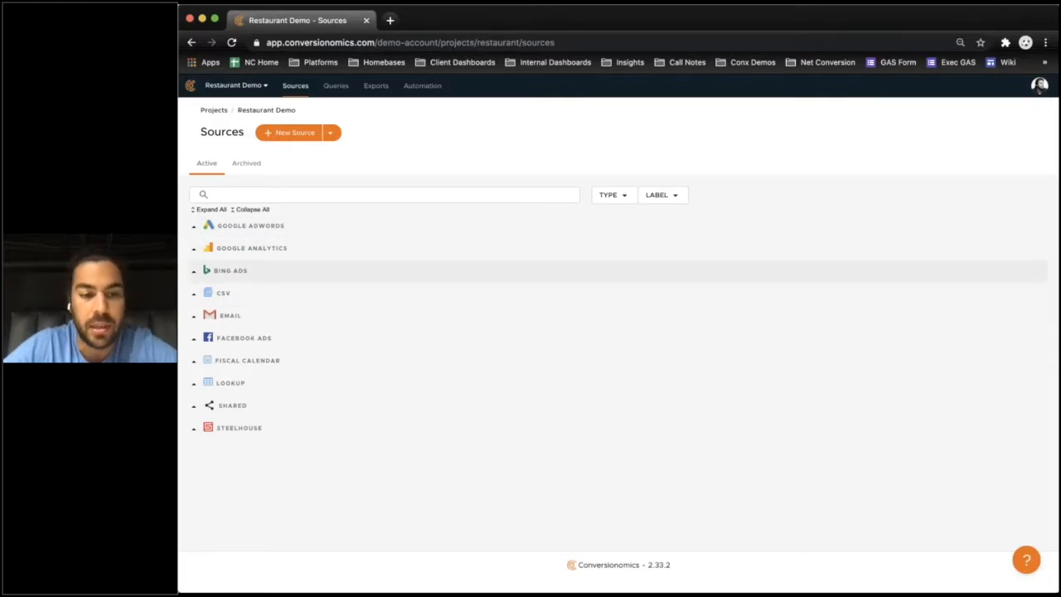
Step: Create a new source of the Email type named "Email Test"
click(289, 134)
text(Email Test)
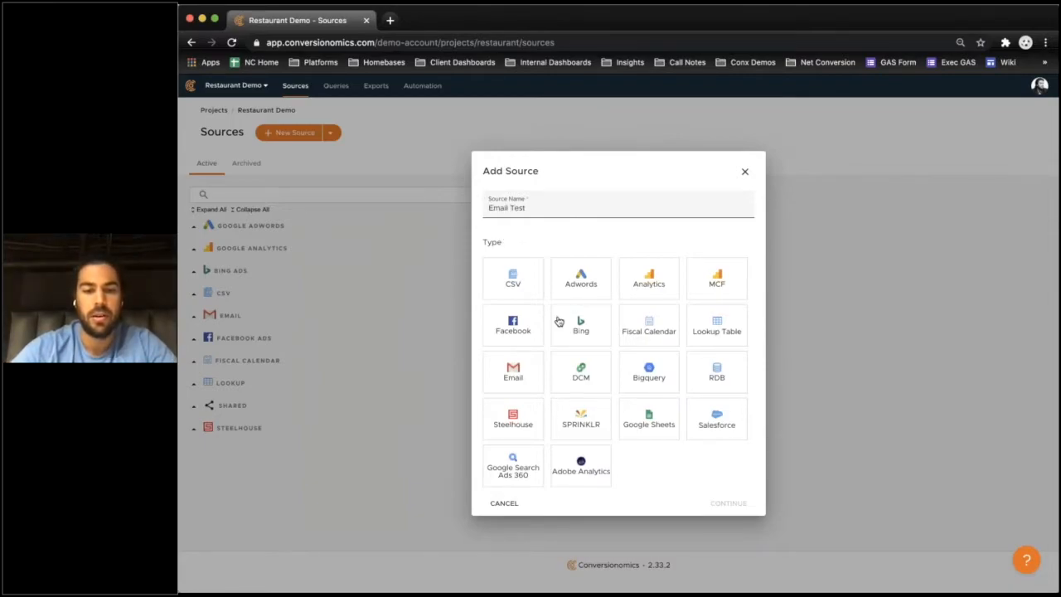
click(516, 375)
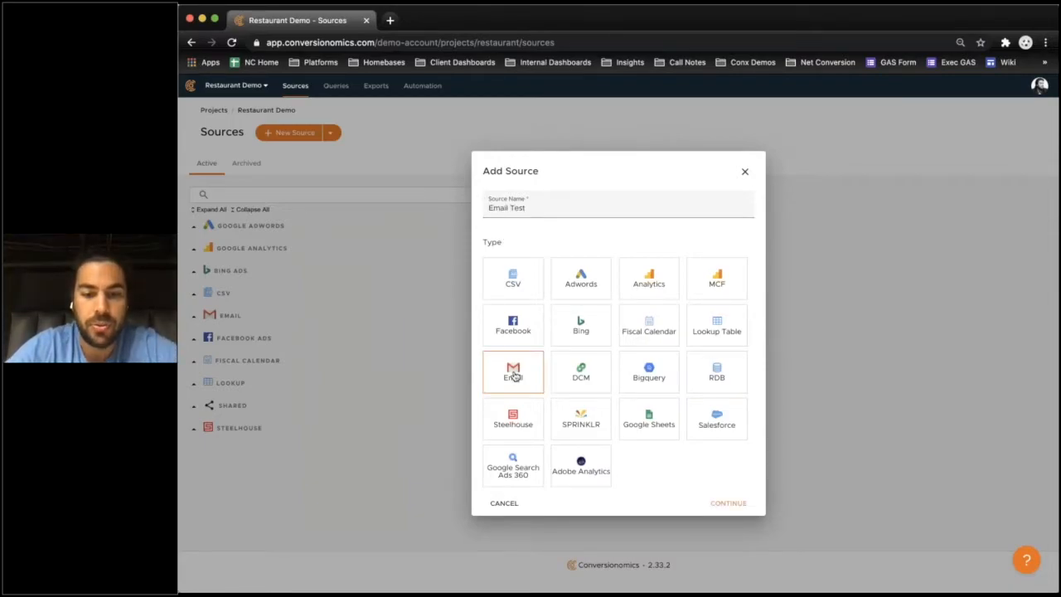
click(722, 503)
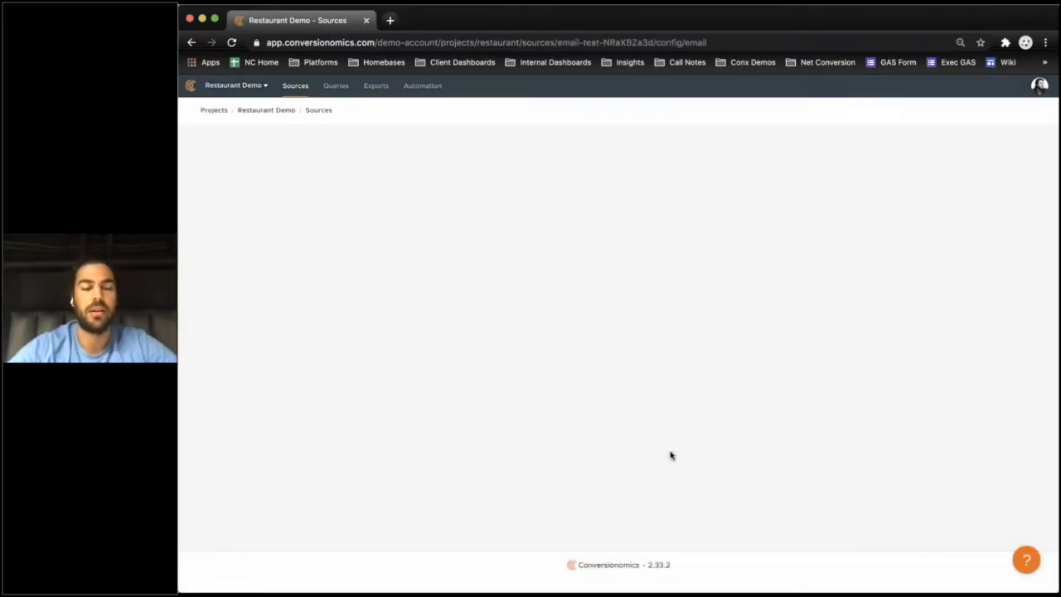
Step: Review the email source's configuration settings and the parser choices available for it
scroll(658, 303, down, 2)
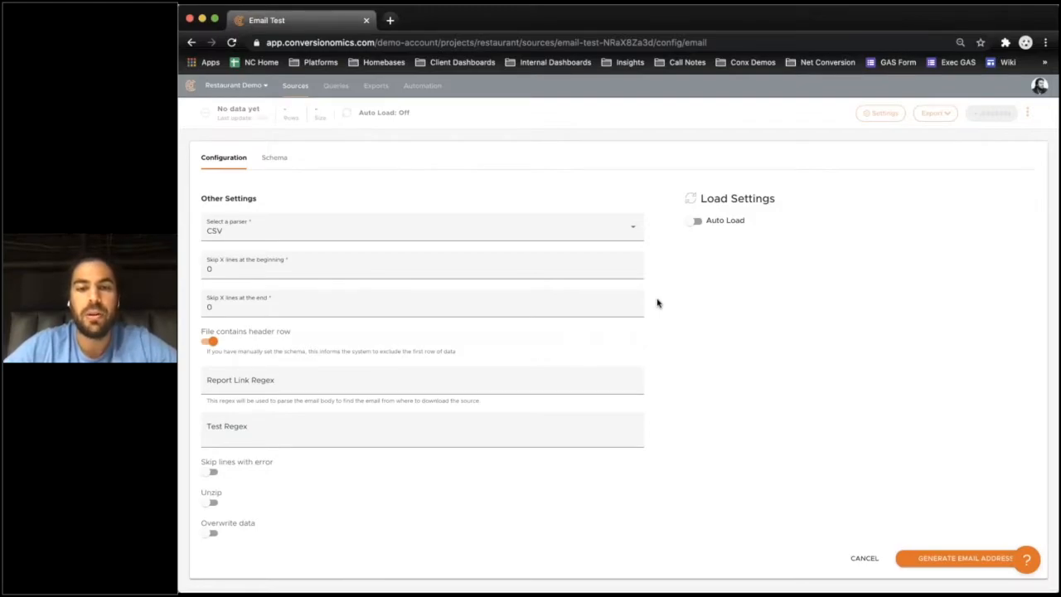
scroll(659, 304, down, 1)
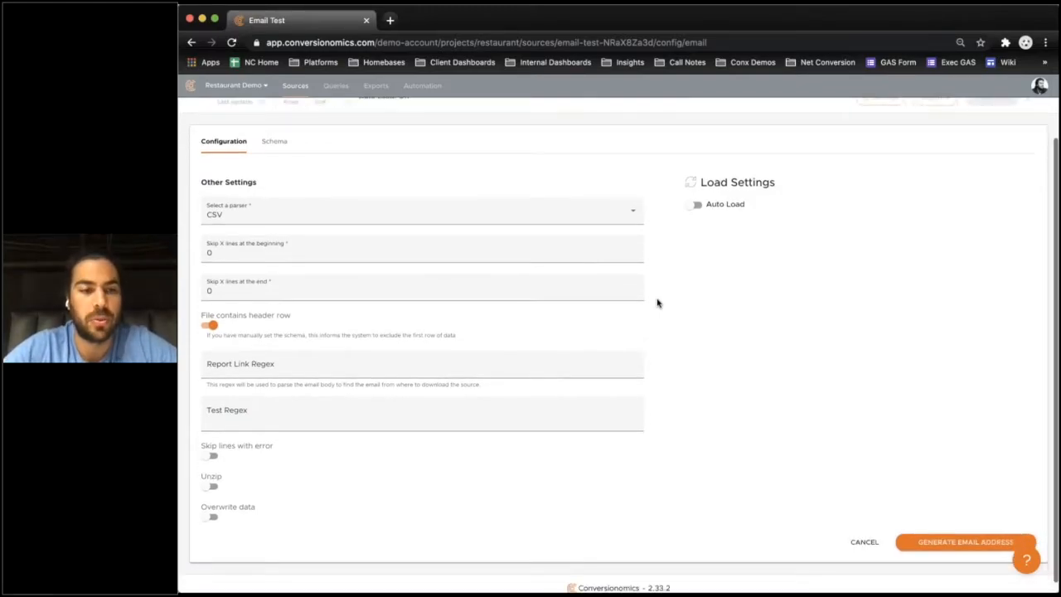
click(594, 214)
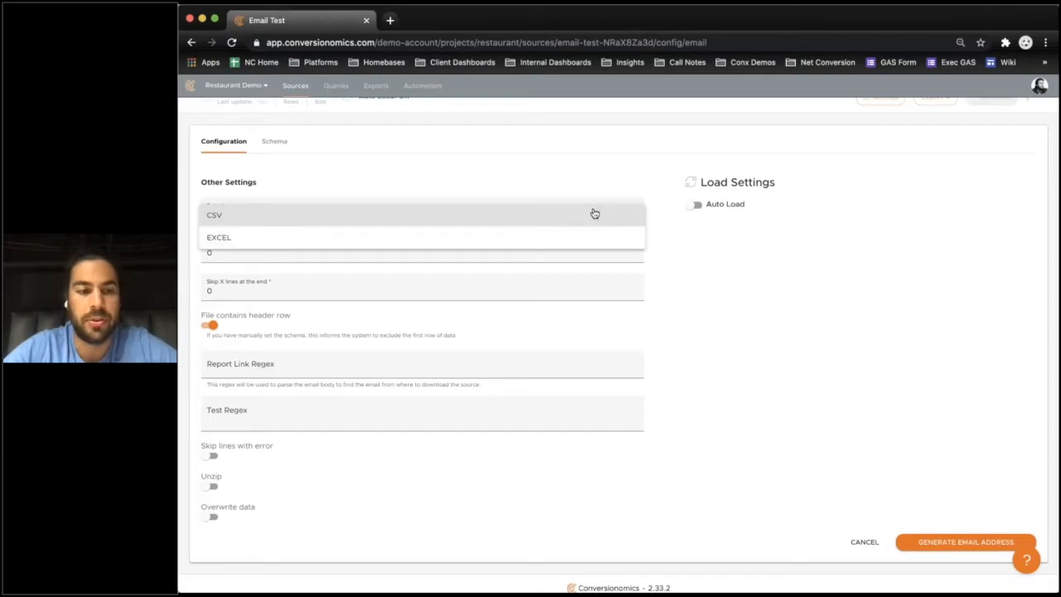
click(682, 251)
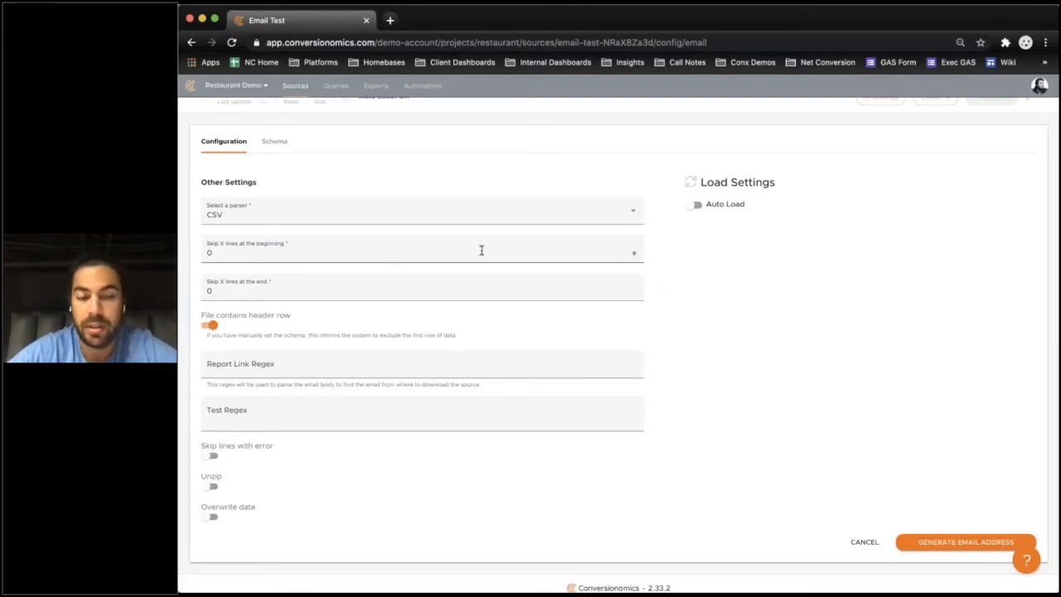
Step: Try skipping 1 line at the end, reset that to 0, and turn off the "File contains header row" option
click(633, 258)
click(634, 290)
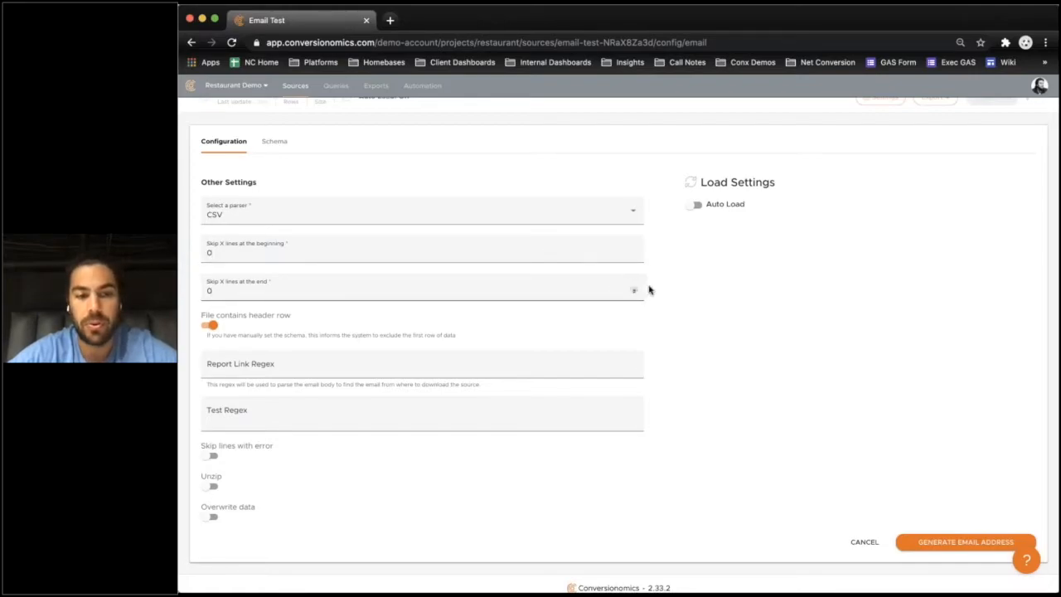
click(635, 289)
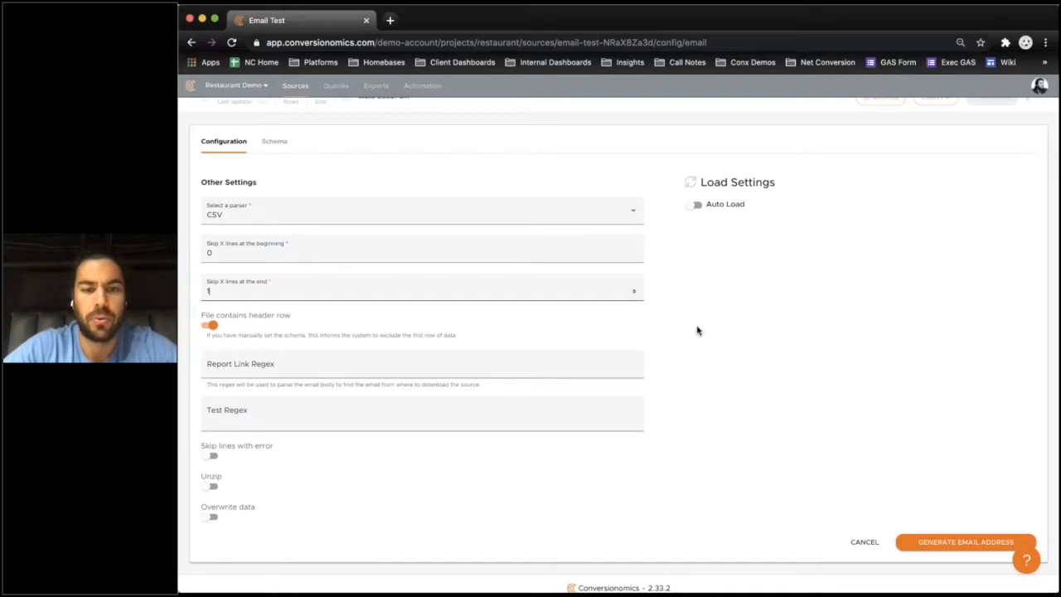
click(633, 295)
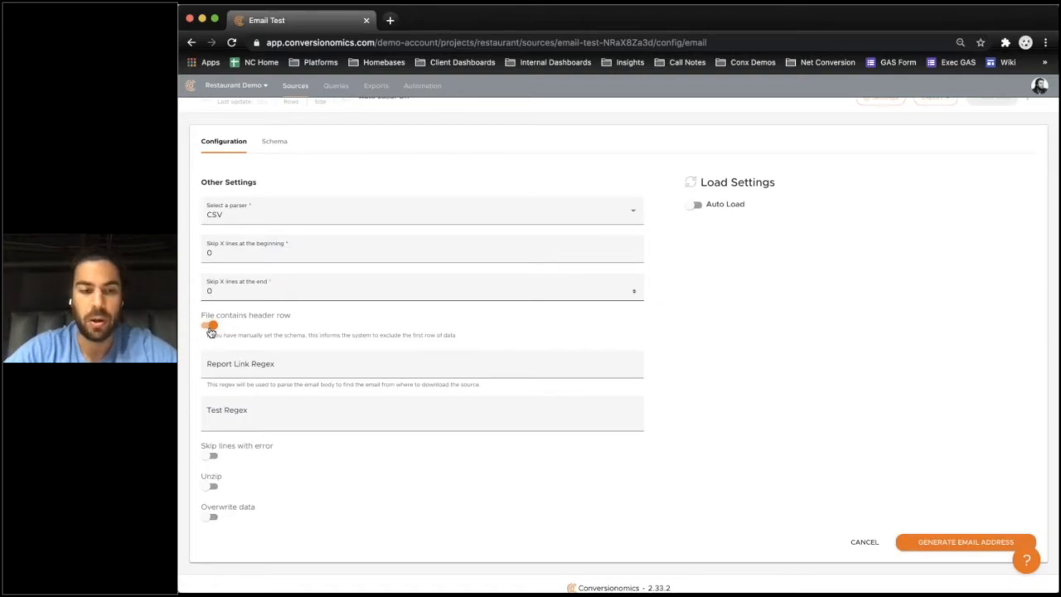
click(212, 328)
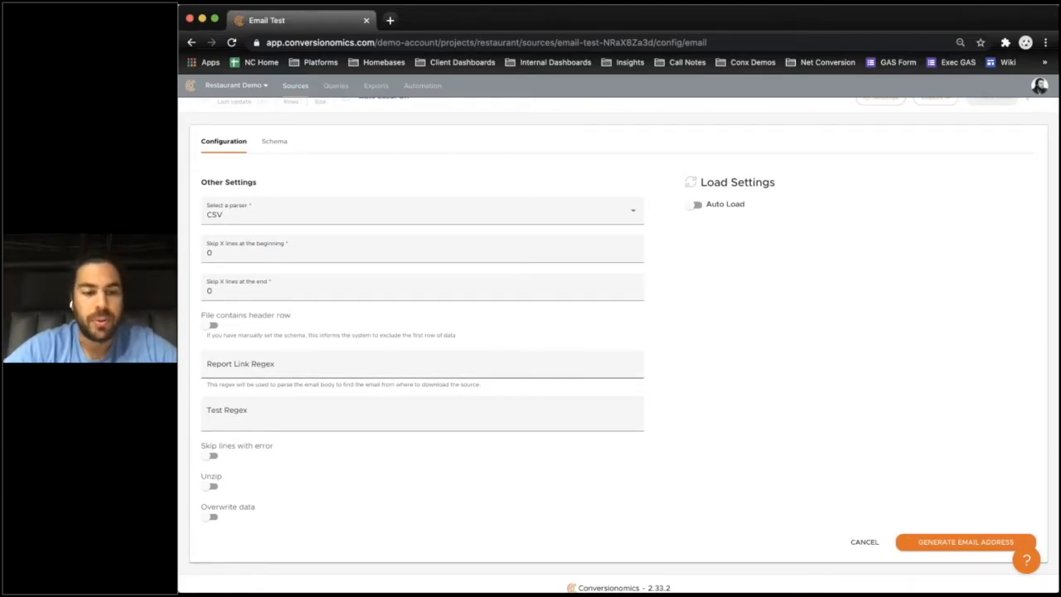
Step: Enter "Click here to download" as the report link regex and test it with the text "click here to download"
click(234, 366)
text(Click here to download)
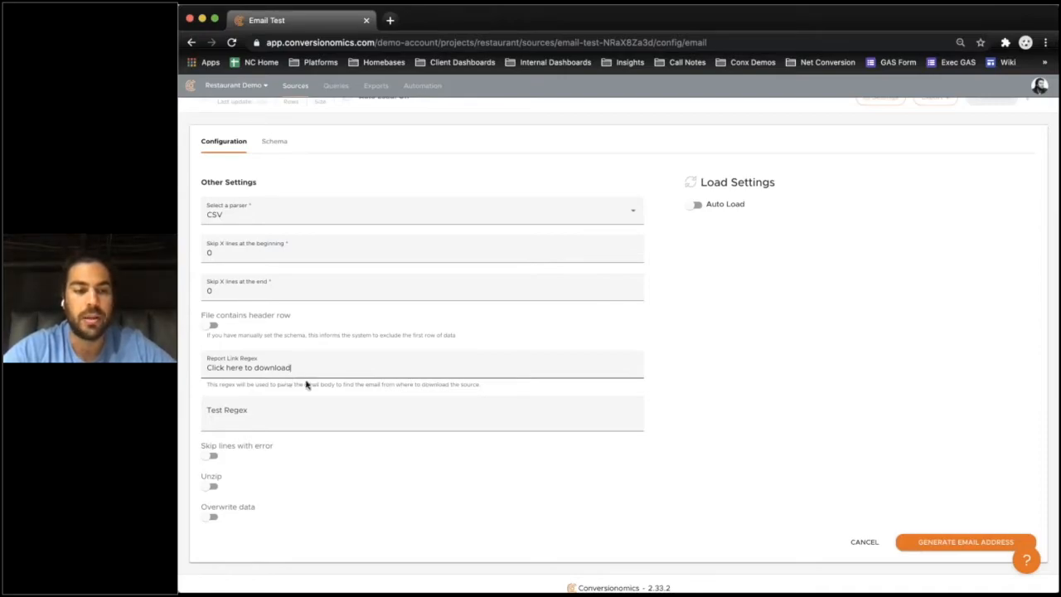
scroll(682, 388, up, 1)
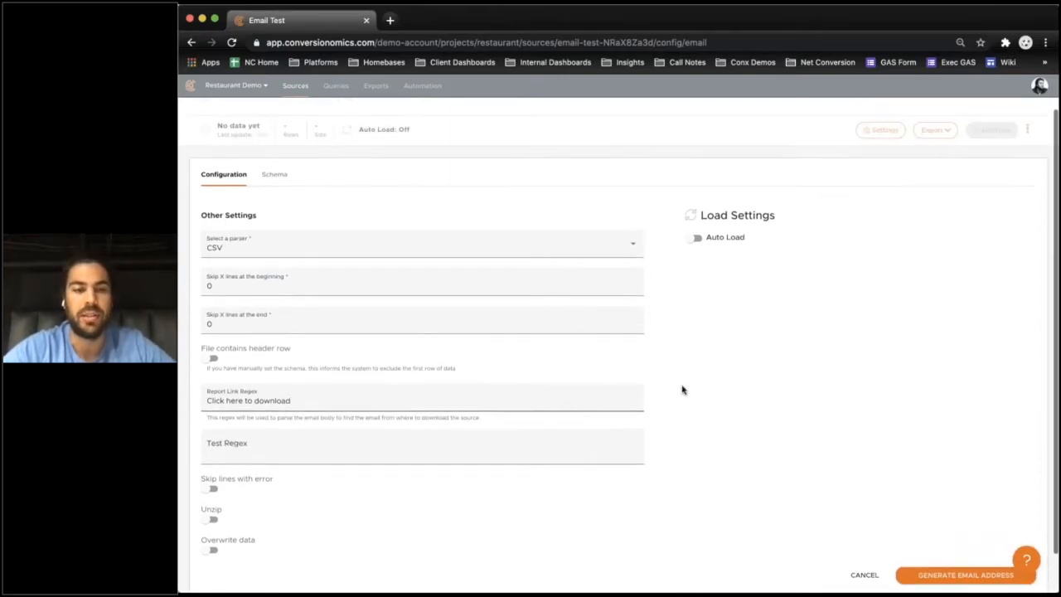
scroll(682, 388, down, 1)
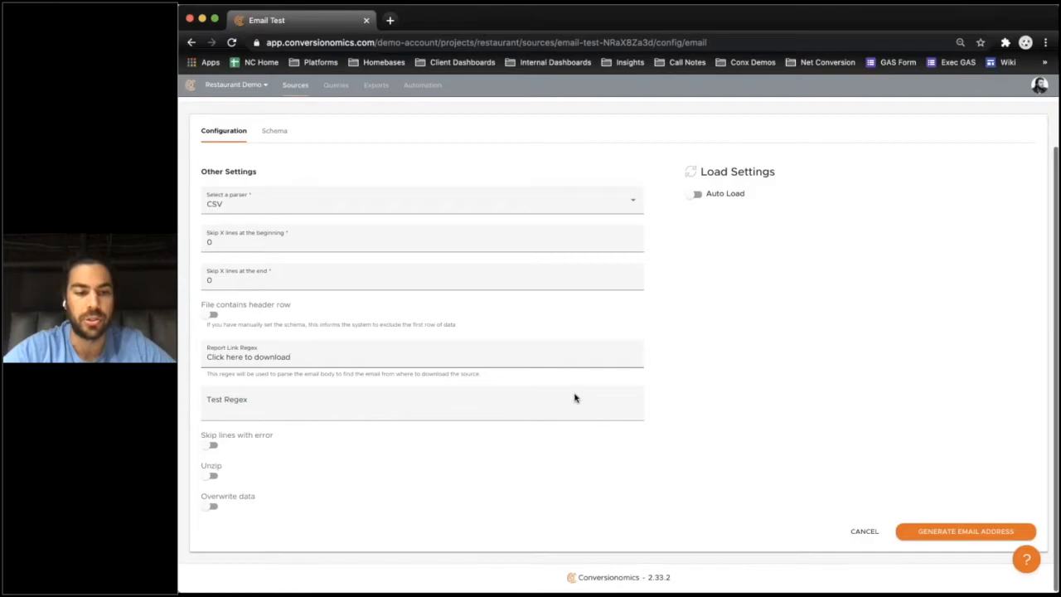
click(254, 408)
text(click here)
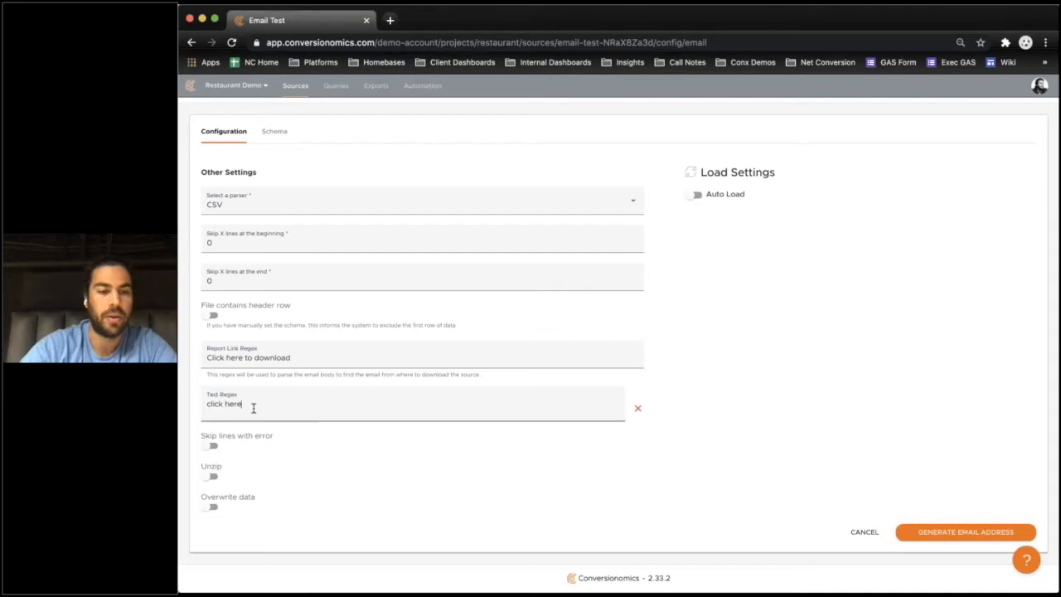
text( to download)
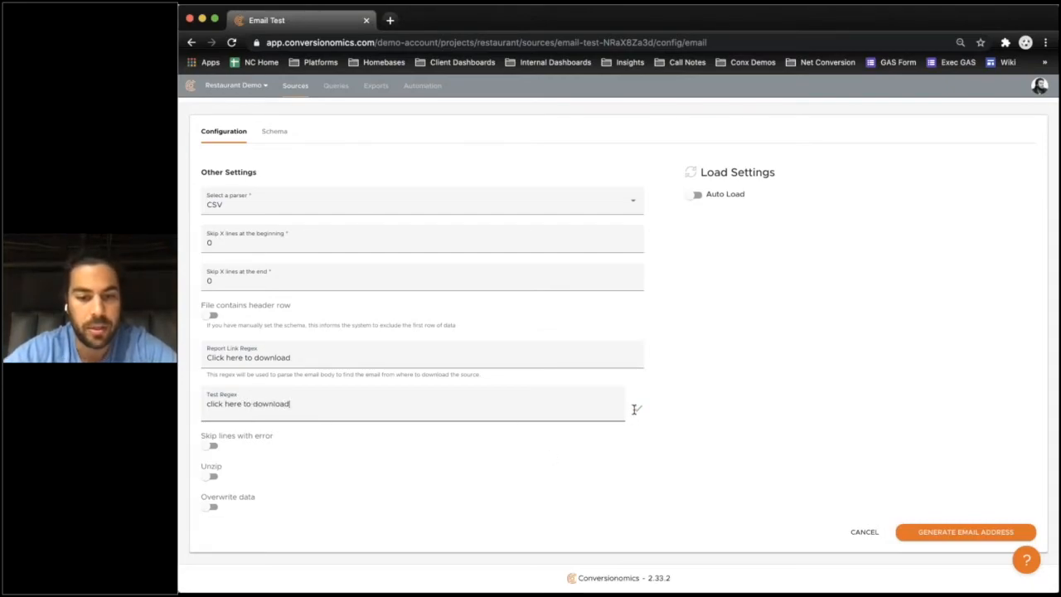
Step: Clear both the test regex text and the report link regex
triple_click(273, 404)
key(BackSpace)
click(255, 365)
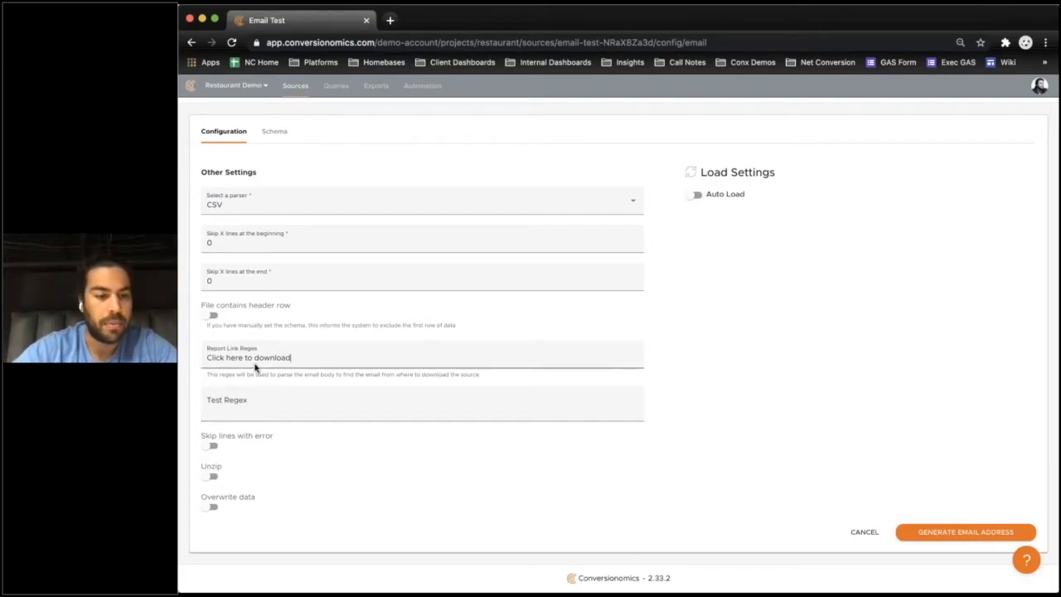
triple_click(249, 358)
key(BackSpace)
click(388, 504)
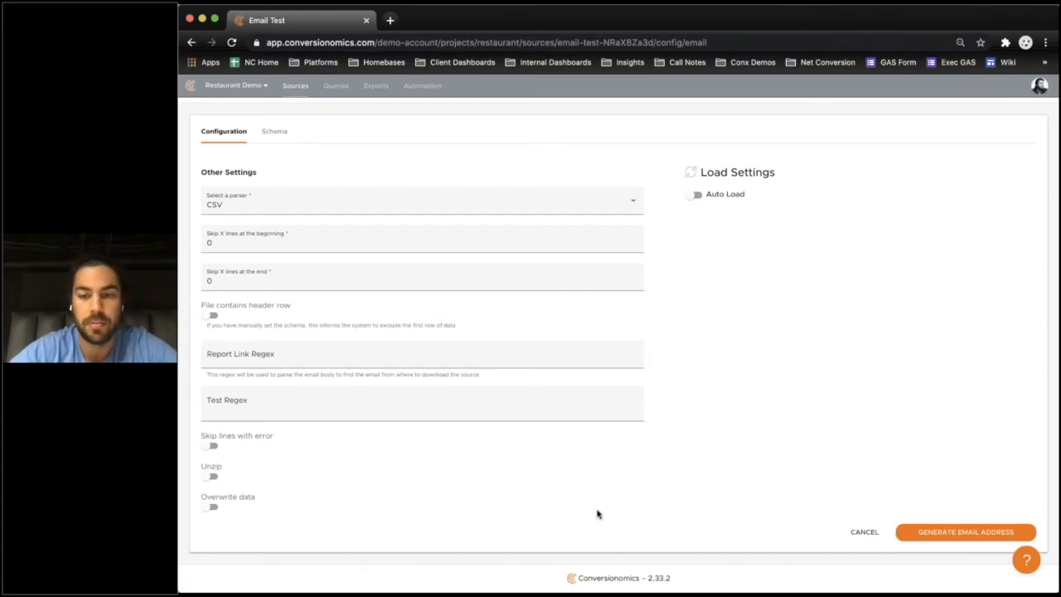
Step: Disable automatic schema detection for the email source and add three blank columns to the schema
scroll(597, 514, up, 3)
click(273, 214)
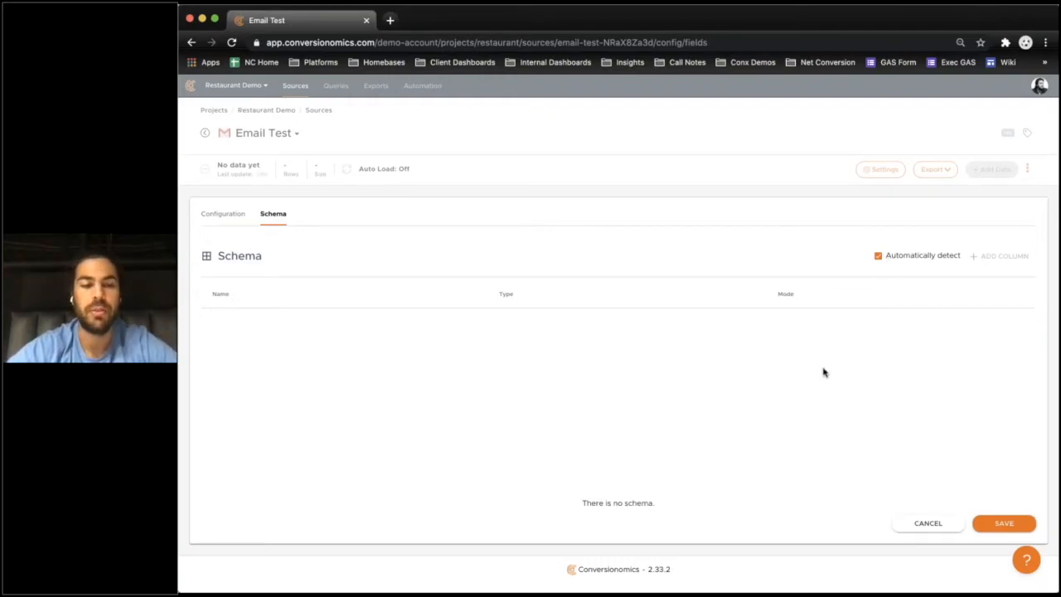
click(879, 256)
click(691, 373)
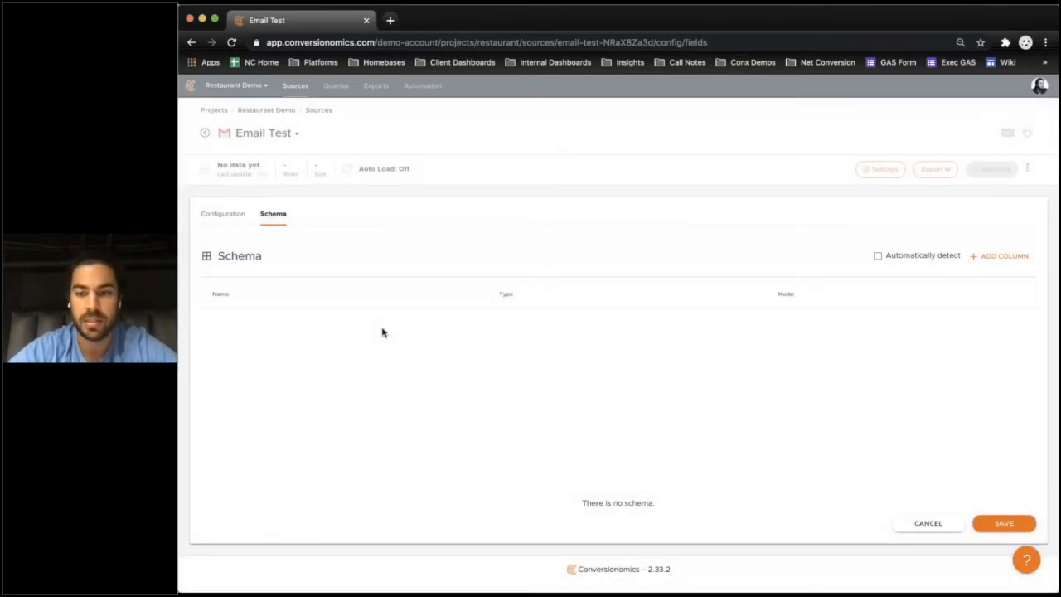
click(993, 257)
click(994, 256)
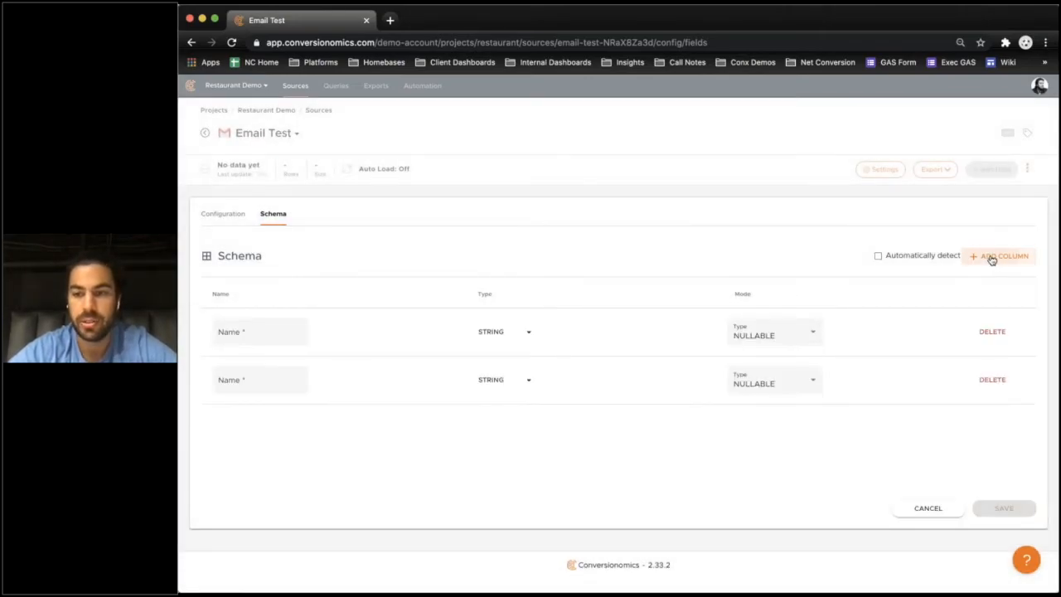
click(993, 256)
Step: Name the three schema columns Date, Campaign and Cost, in that order
click(272, 333)
text(Date)
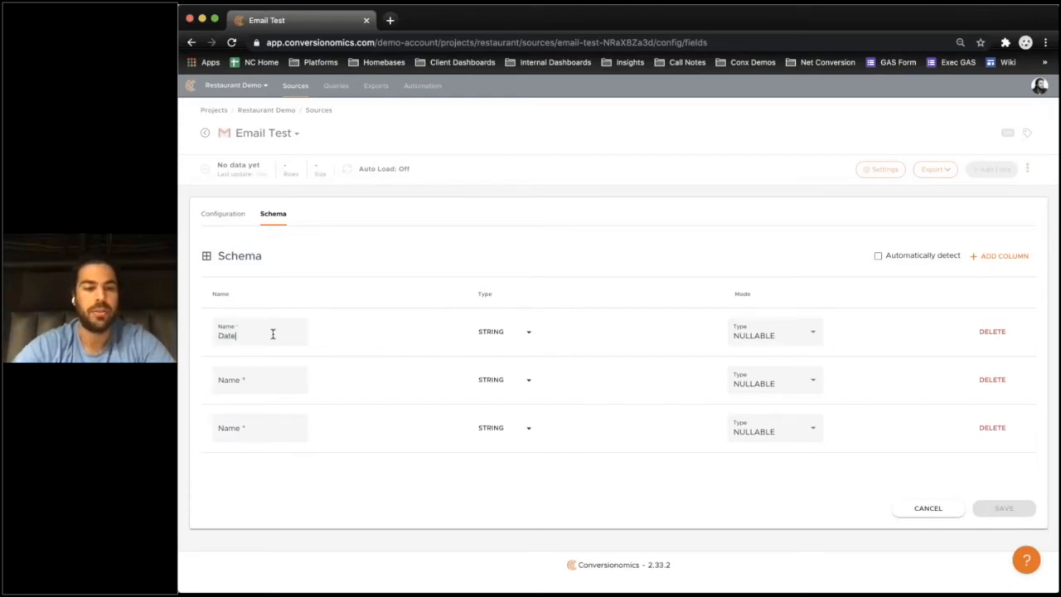
click(264, 379)
text(Campaign)
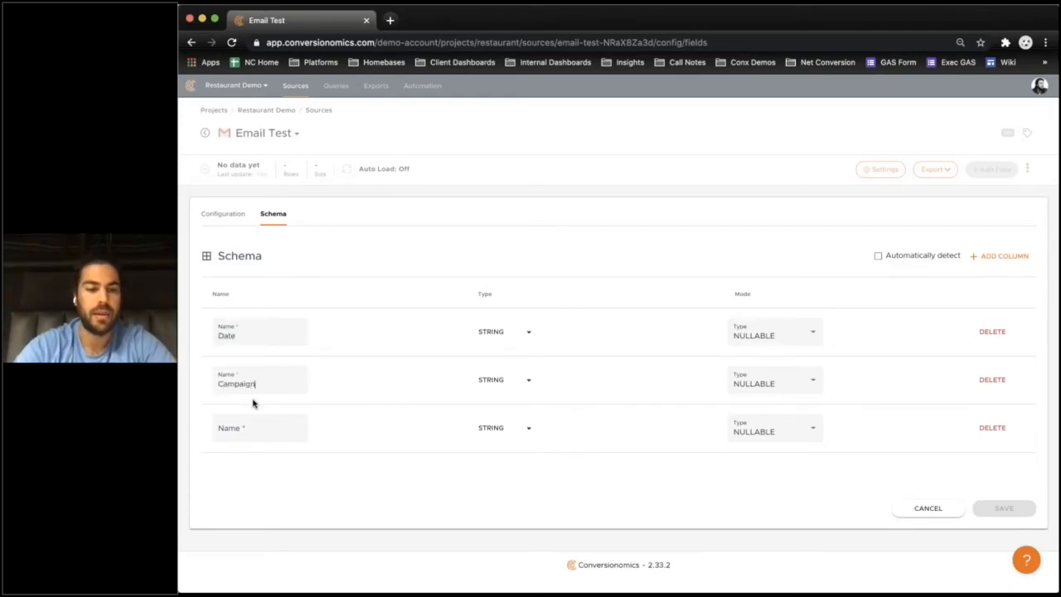
click(249, 424)
text(S)
text(Ost)
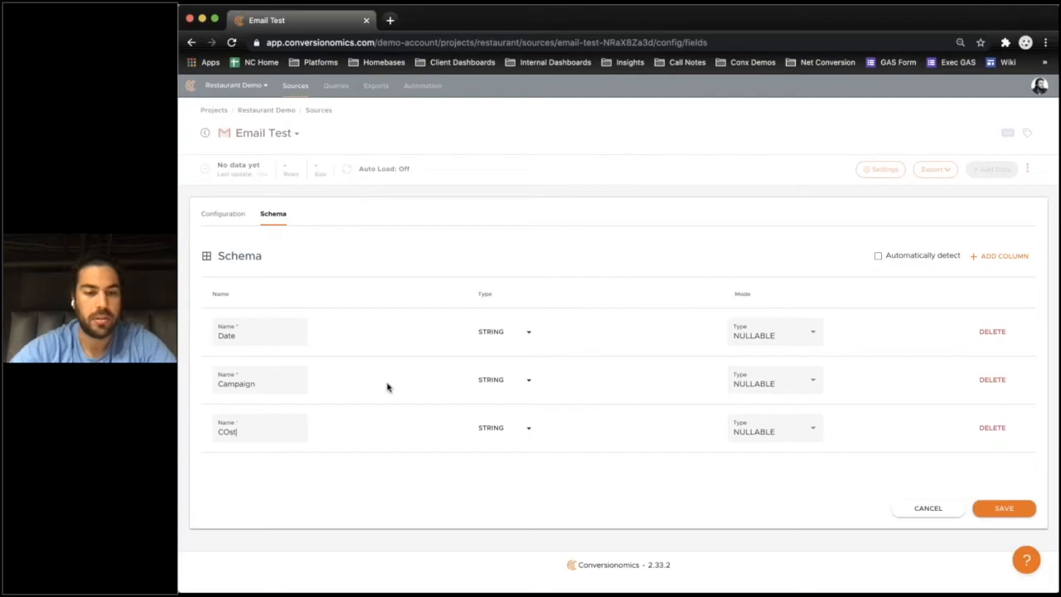
key(BackSpace)
key(BackSpace)
key(BackSpace)
text(ost)
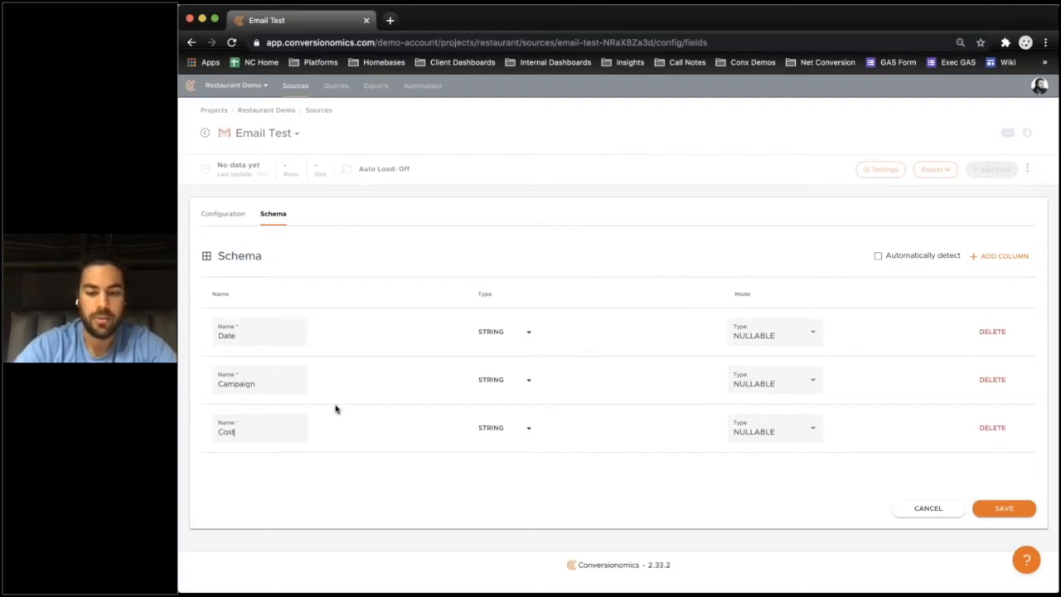
Step: Set the Date column's type to DATE and the Cost column's to INTEGER, and cancel the schema configuration
click(491, 334)
click(413, 461)
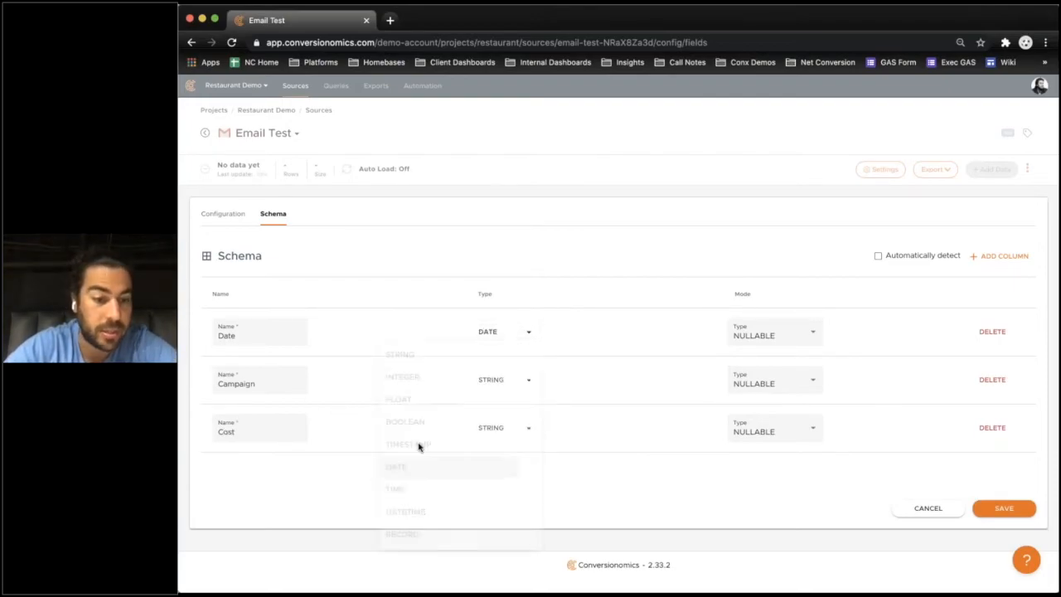
click(491, 427)
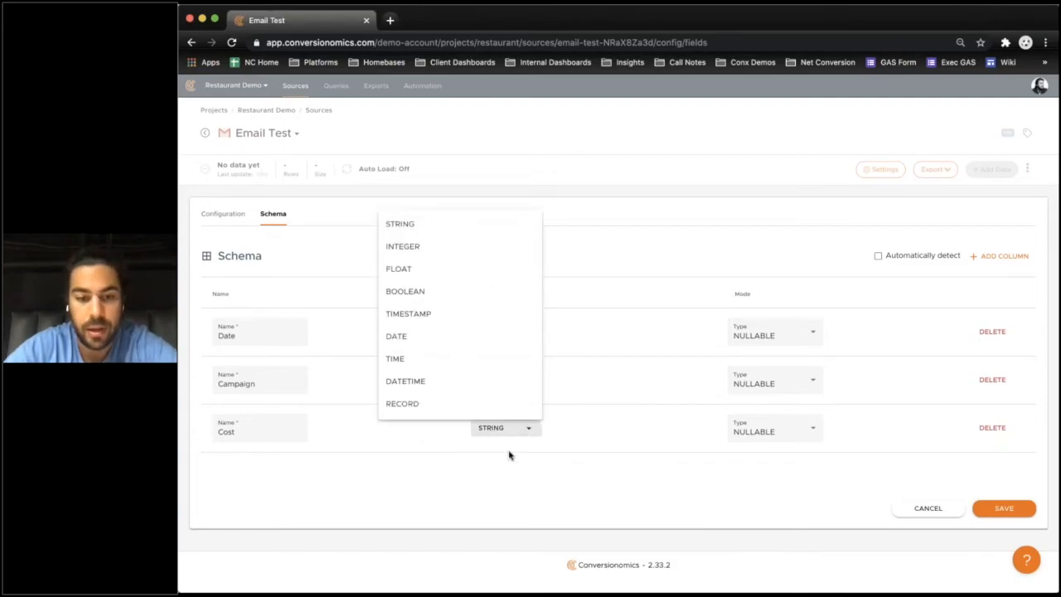
click(407, 245)
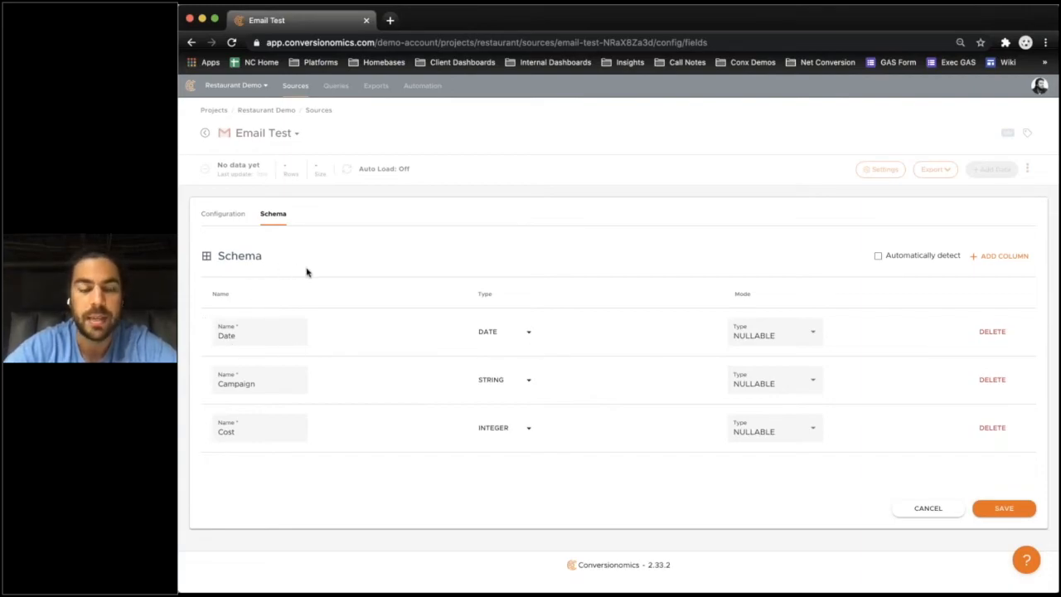
click(939, 514)
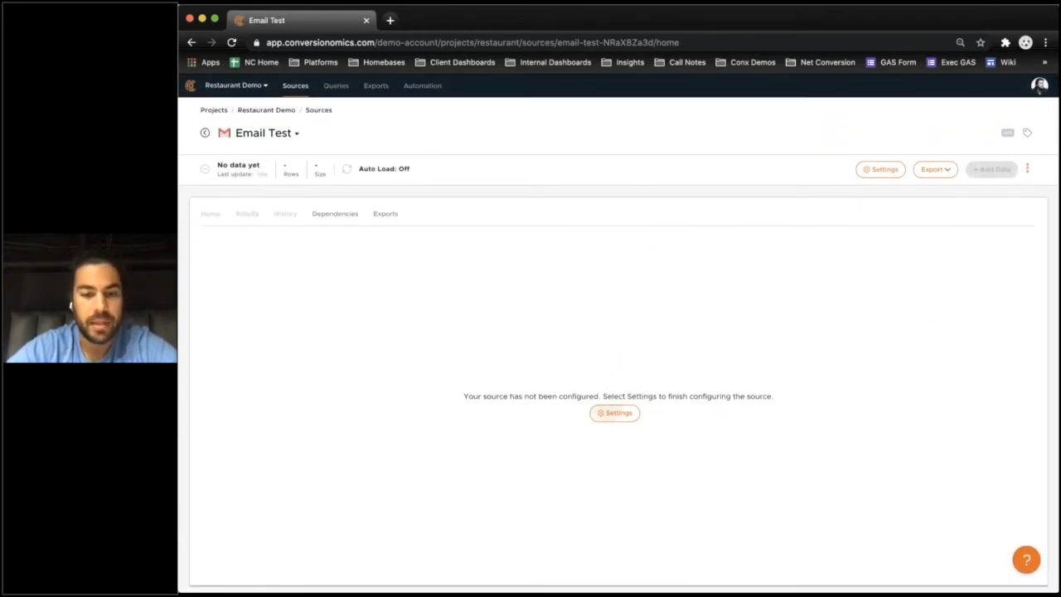
Step: Reopen the source's settings, generate its inbound email address with the default configuration, and highlight the address
click(614, 416)
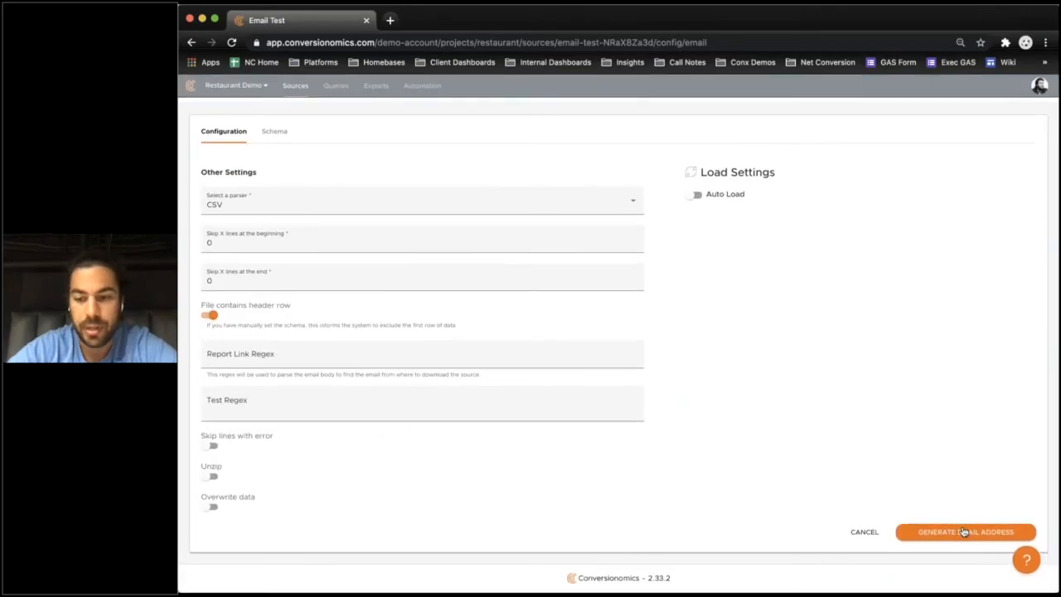
click(964, 532)
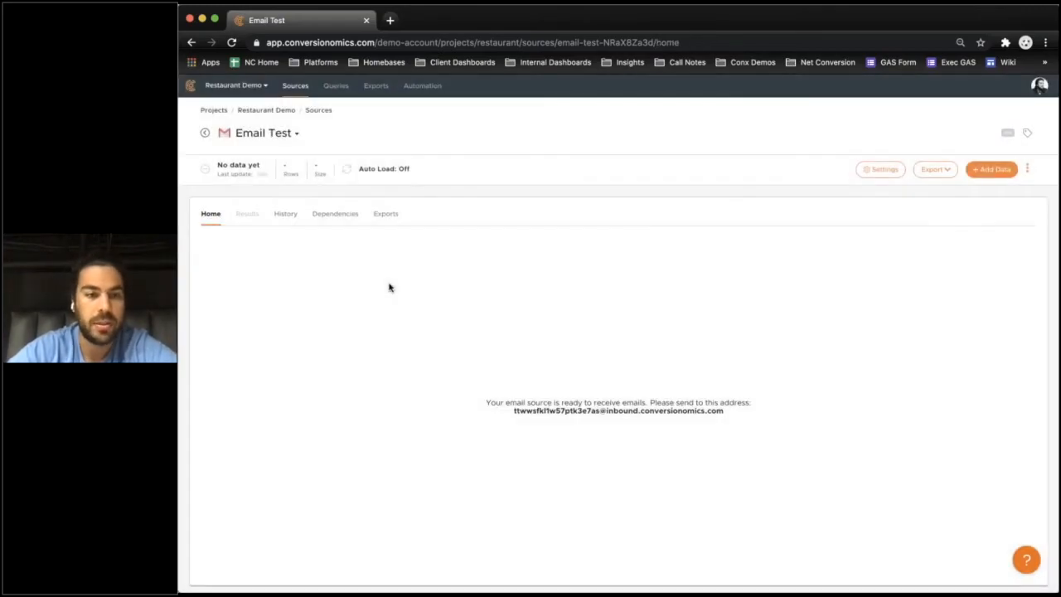
drag(512, 412, 717, 422)
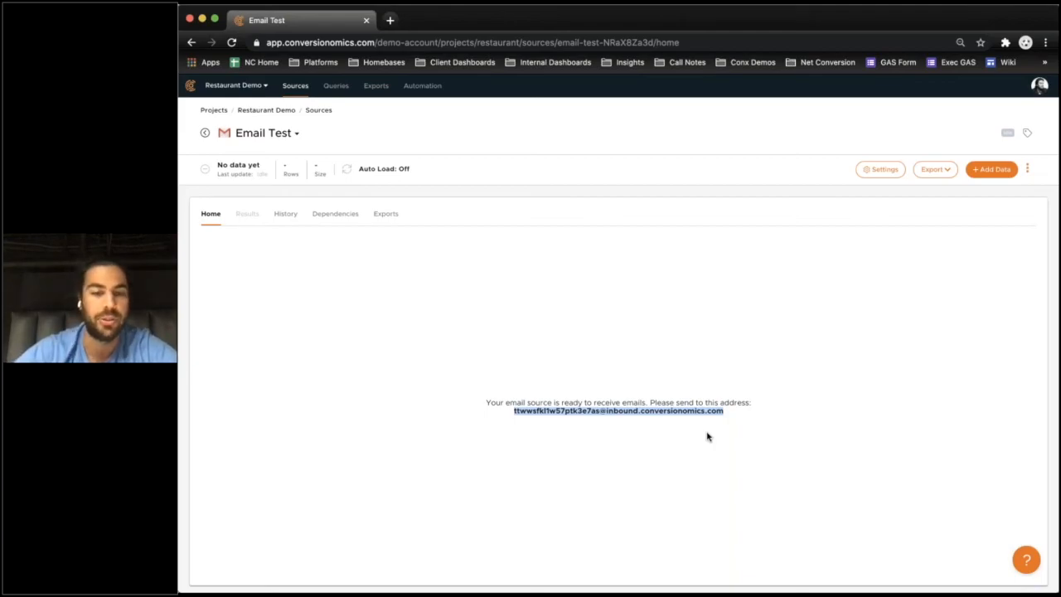
click(707, 437)
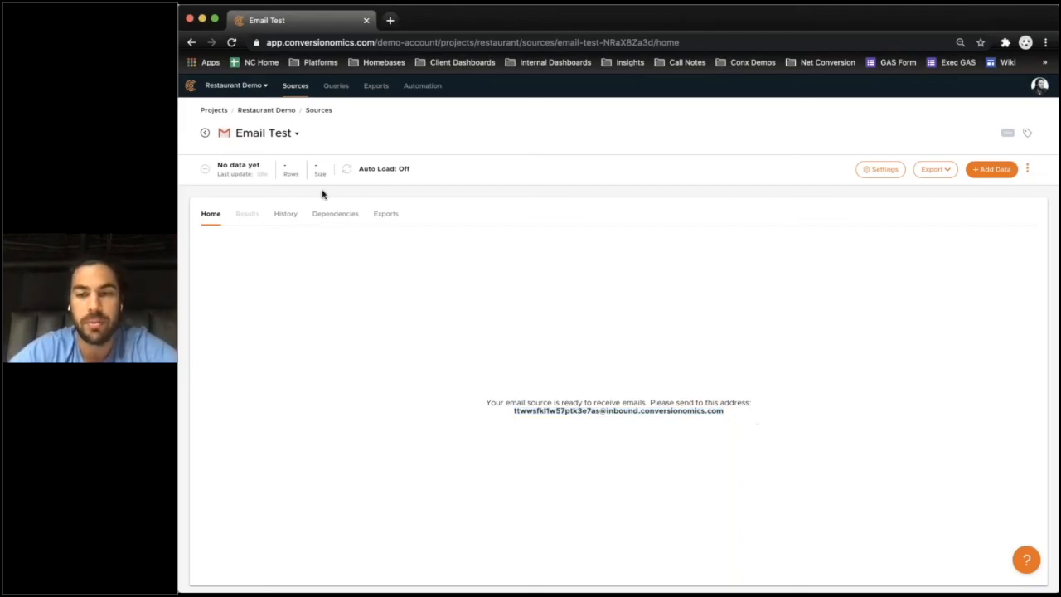